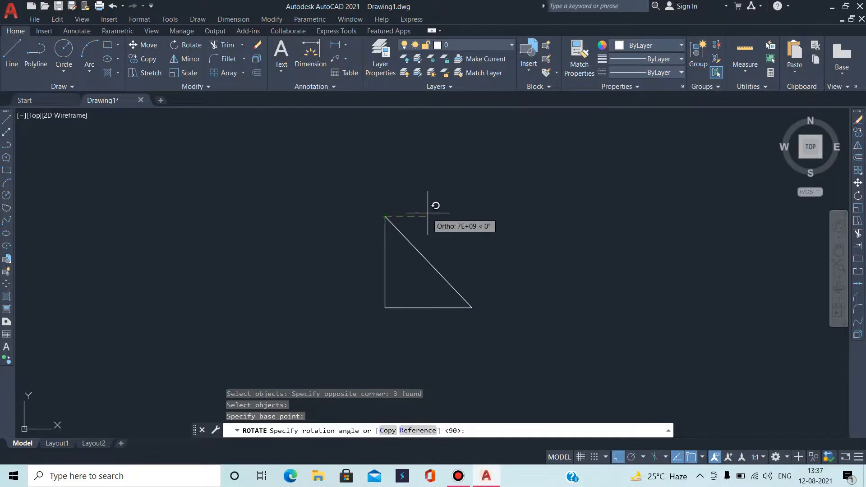
# Turn Ortho off and rotate the triangle by 90 degrees about its top vertex
pyautogui.press('F8')
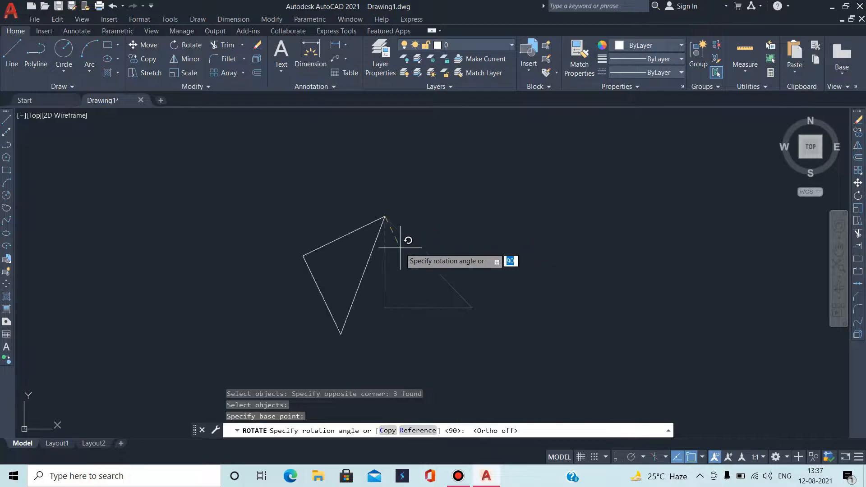
pyautogui.click(373, 232)
pyautogui.write('90')
pyautogui.press('Return')
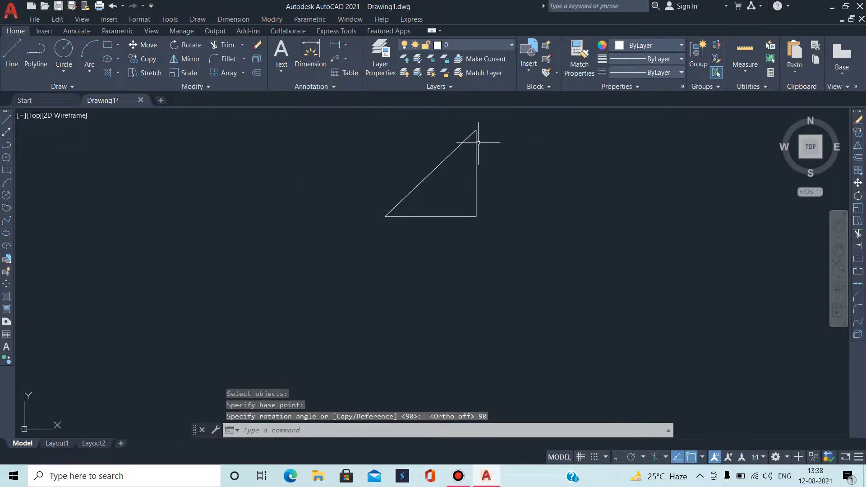
# Rotate a copy of the whole triangle by 65 degrees about its right-angle corner, keeping the original
pyautogui.moveTo(477, 133)
pyautogui.mouseDown(button='middle')
pyautogui.moveTo(448, 180)
pyautogui.moveTo(445, 223)
pyautogui.mouseUp(button='middle')
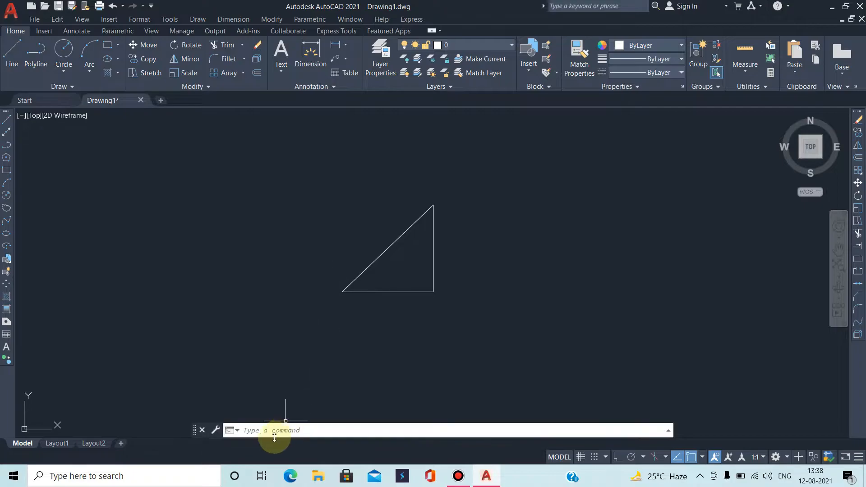
pyautogui.click(257, 431)
pyautogui.write('r')
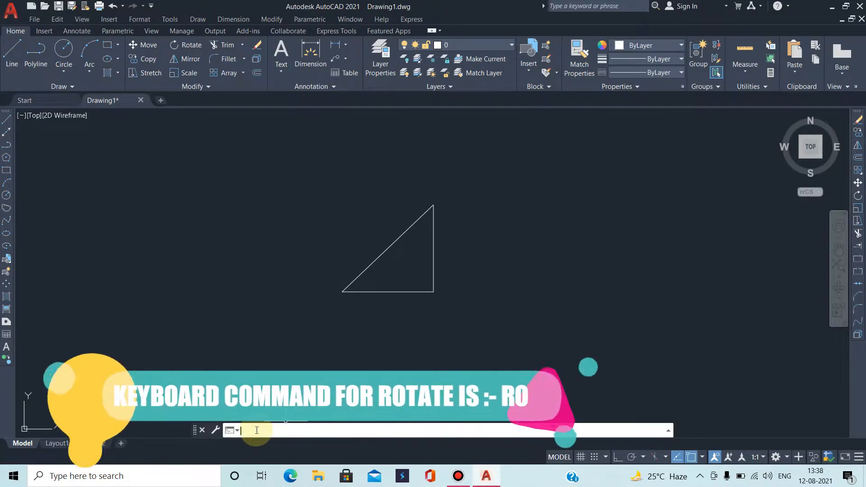
pyautogui.write('o')
pyautogui.press('Return')
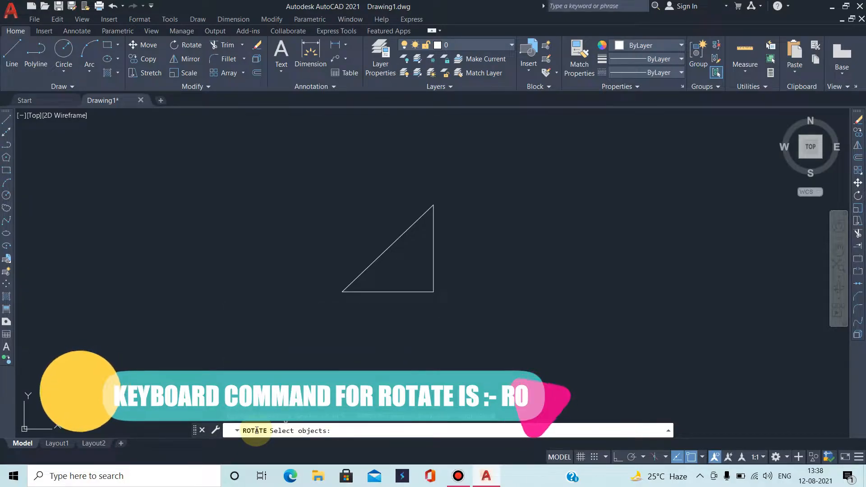
pyautogui.click(282, 153)
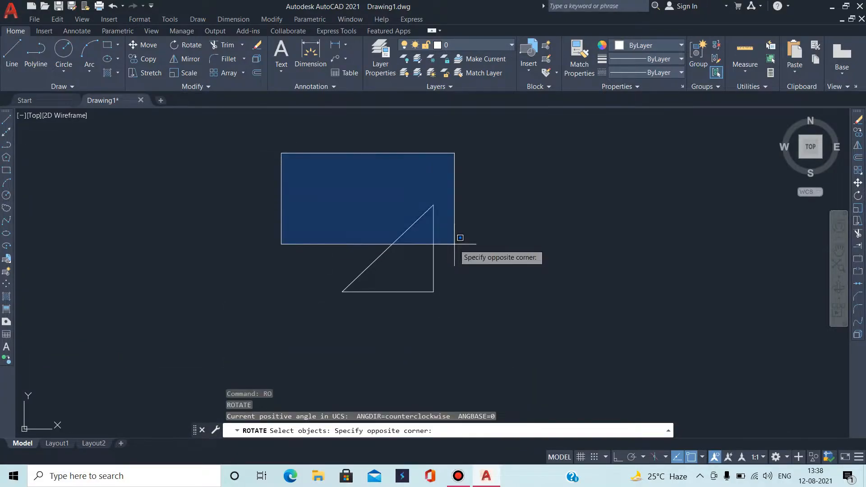
pyautogui.click(500, 321)
pyautogui.press('Return')
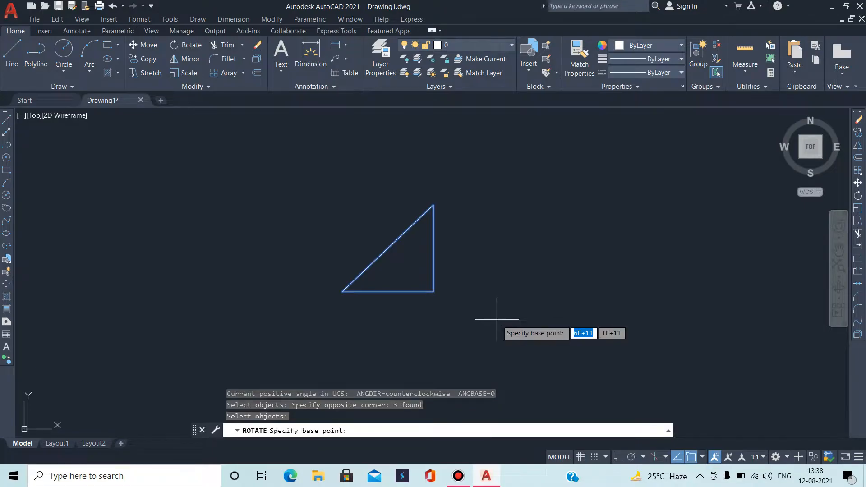
pyautogui.click(434, 291)
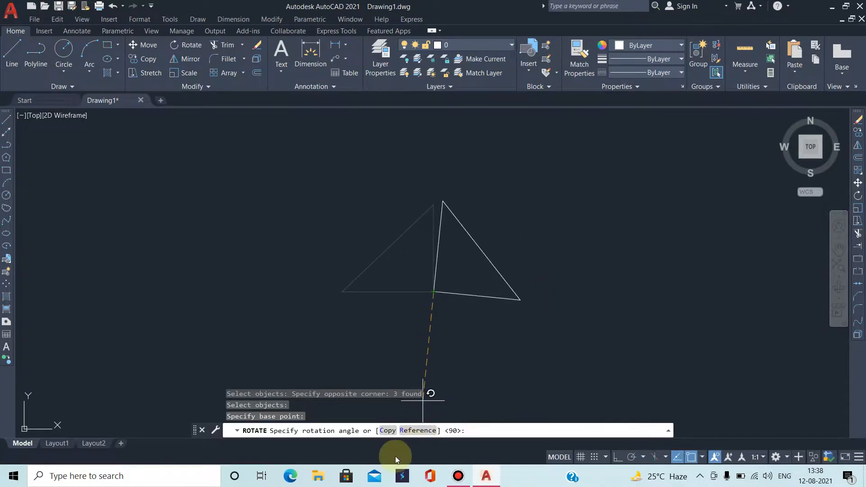
pyautogui.click(387, 432)
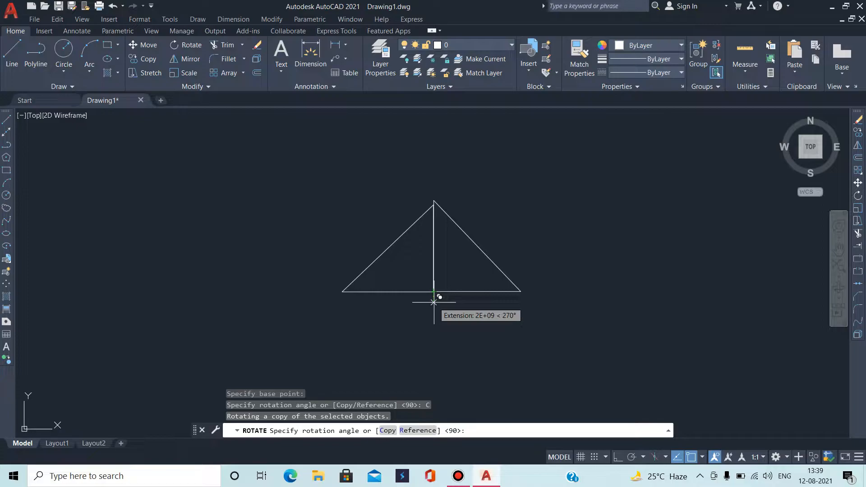
pyautogui.write('65')
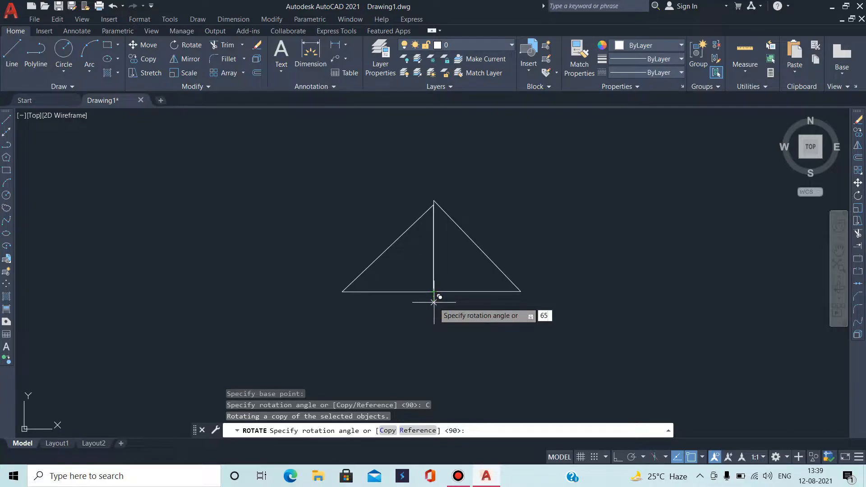
pyautogui.press('Return')
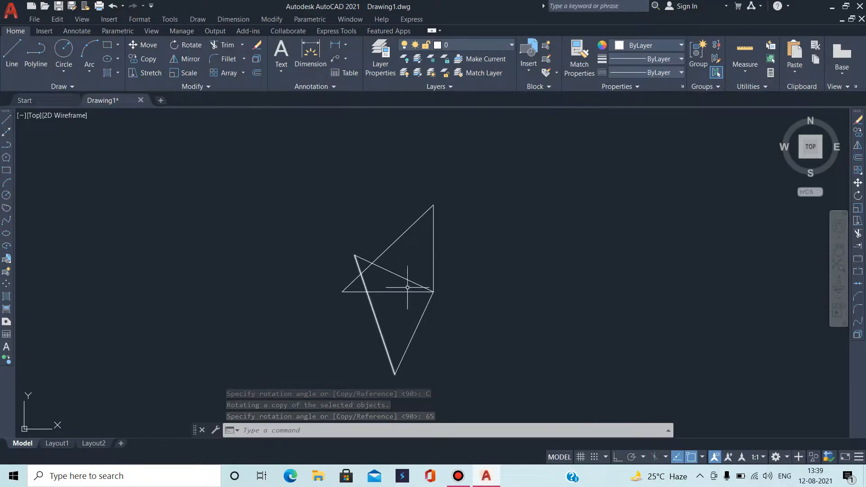
# Scale both triangles about their shared corner with a scale factor of 1"
pyautogui.scroll(-2, 449, 299)
pyautogui.scroll(2, 449, 300)
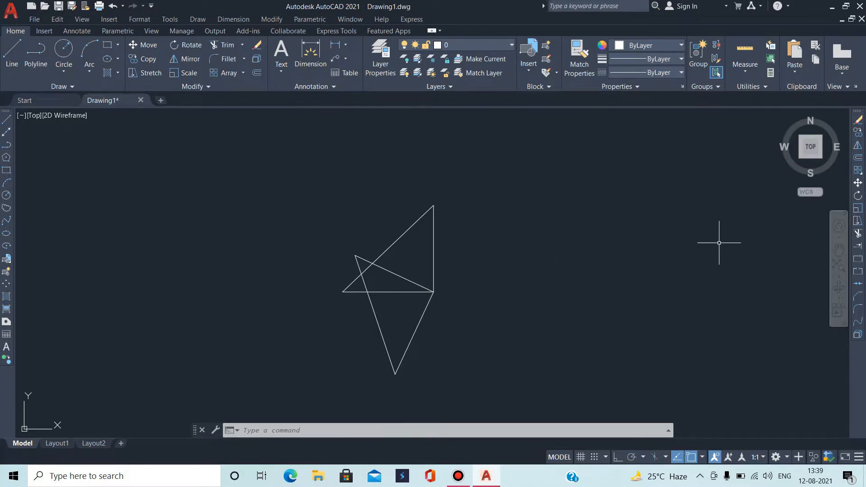
pyautogui.click(861, 212)
pyautogui.click(268, 175)
pyautogui.click(524, 387)
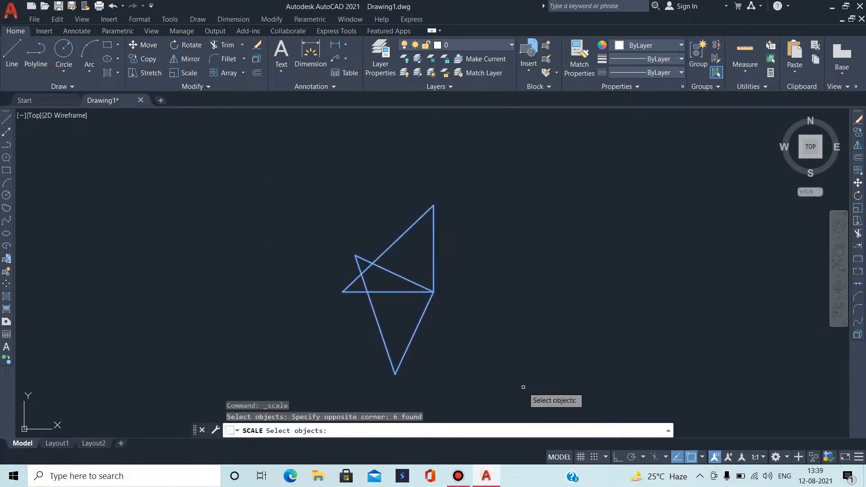
pyautogui.press('Return')
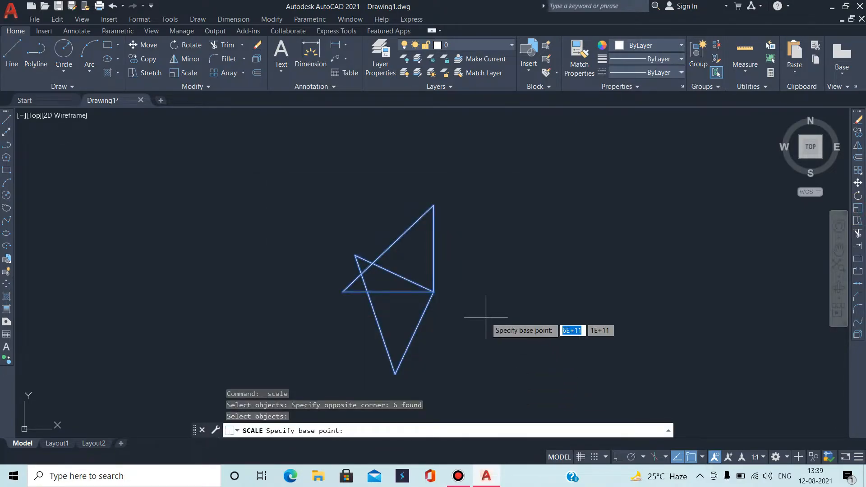
pyautogui.click(434, 292)
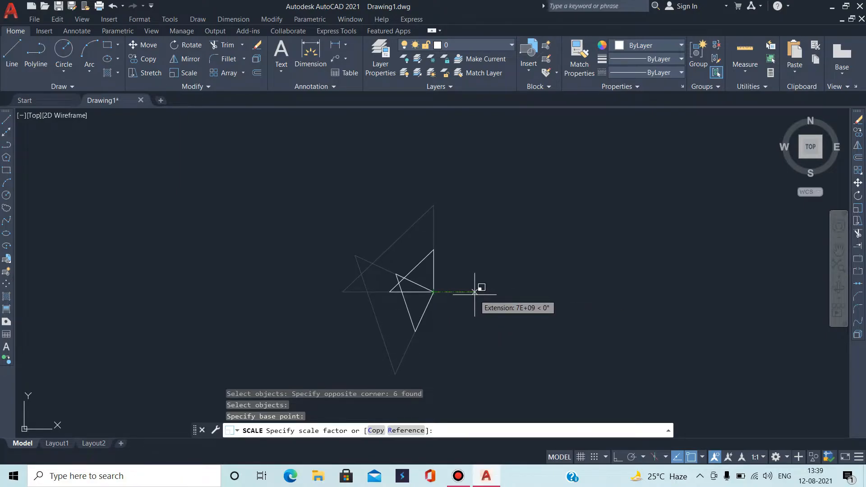
pyautogui.write('1')
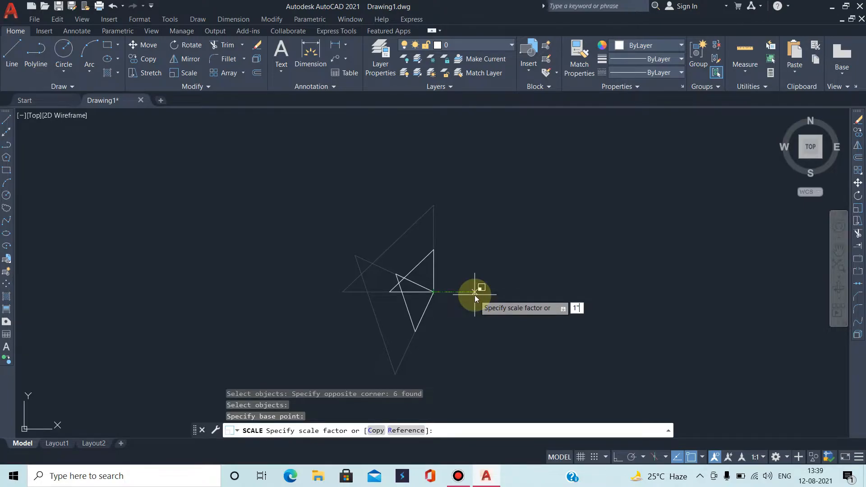
pyautogui.press('Return')
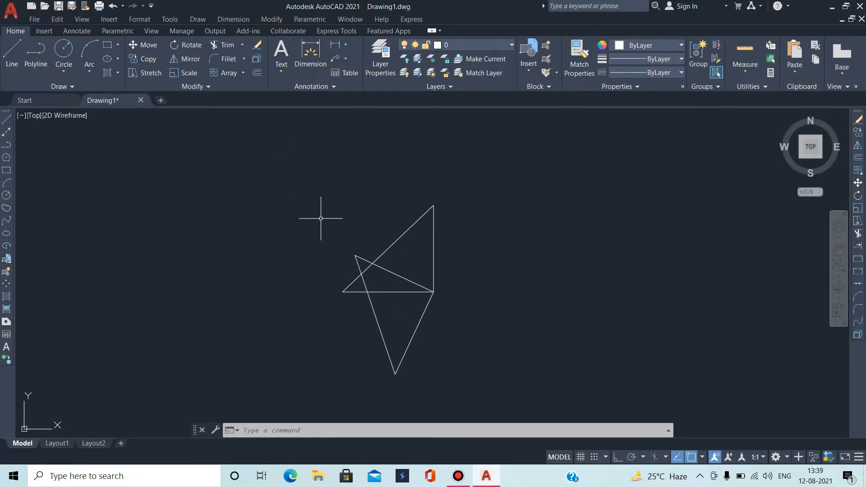
# Scale a copy of both triangles about their shared corner with a factor of 0'-2", keeping the originals
pyautogui.click(253, 429)
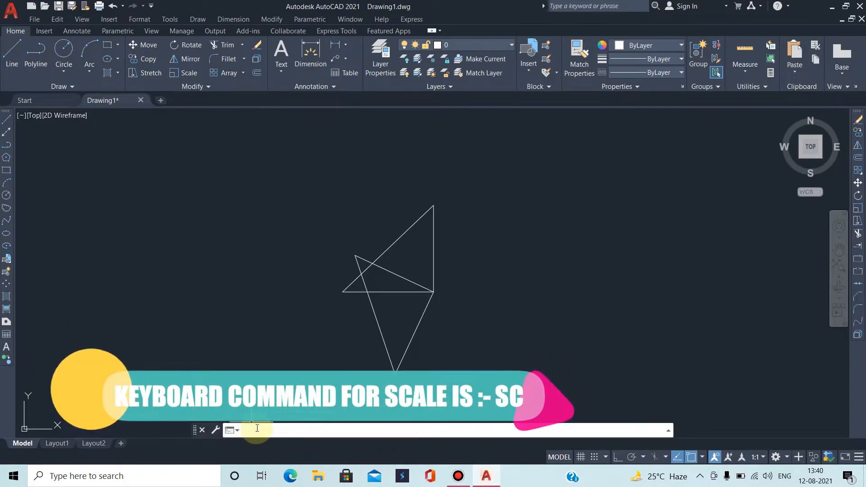
pyautogui.write('Sc')
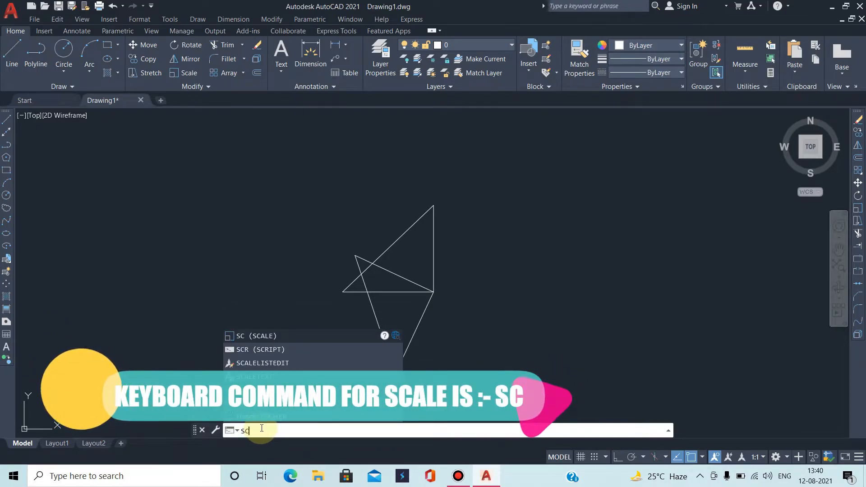
pyautogui.press('Return')
pyautogui.click(300, 170)
pyautogui.click(523, 398)
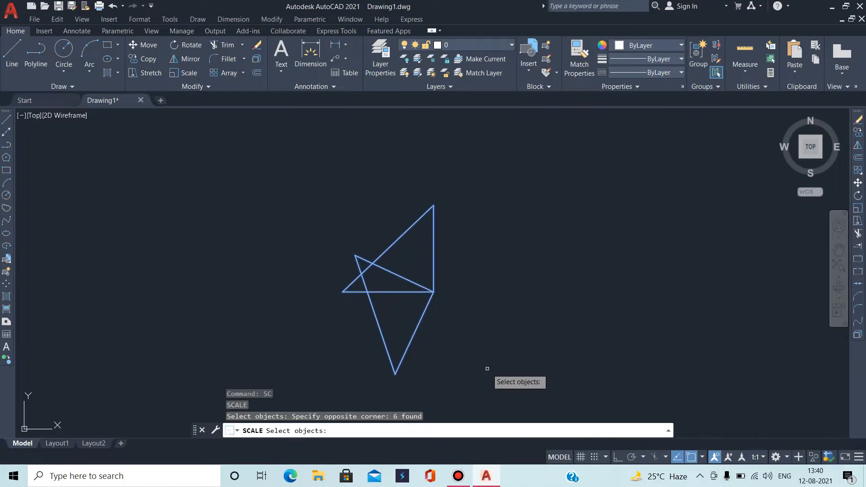
pyautogui.press('Return')
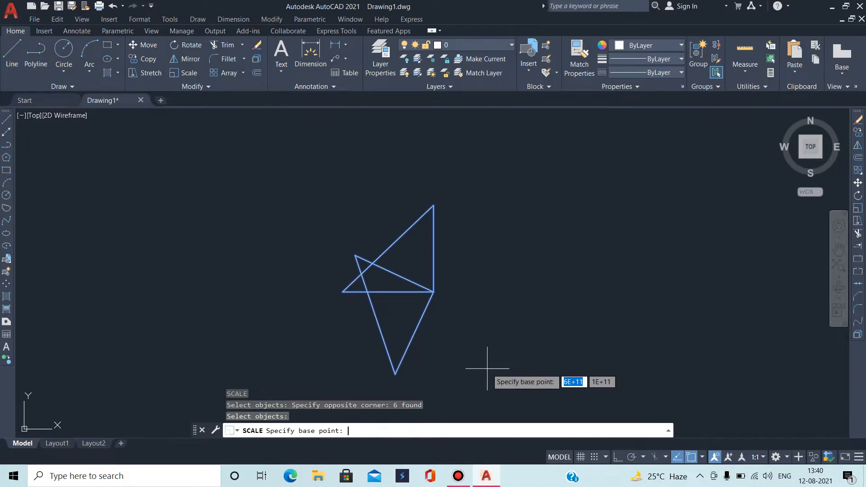
pyautogui.click(437, 290)
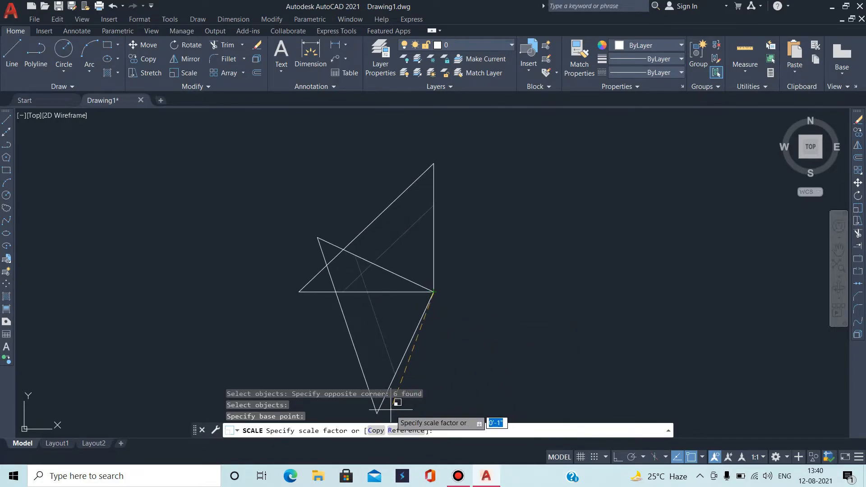
pyautogui.click(376, 431)
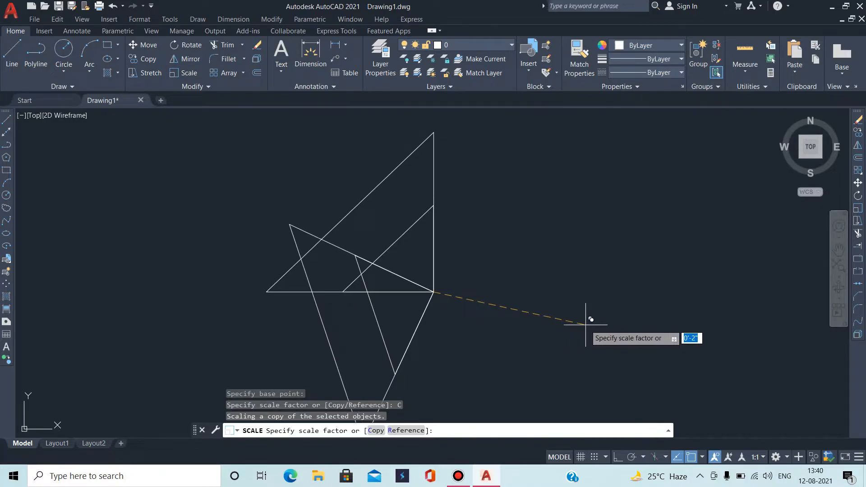
pyautogui.write('0\'-2"')
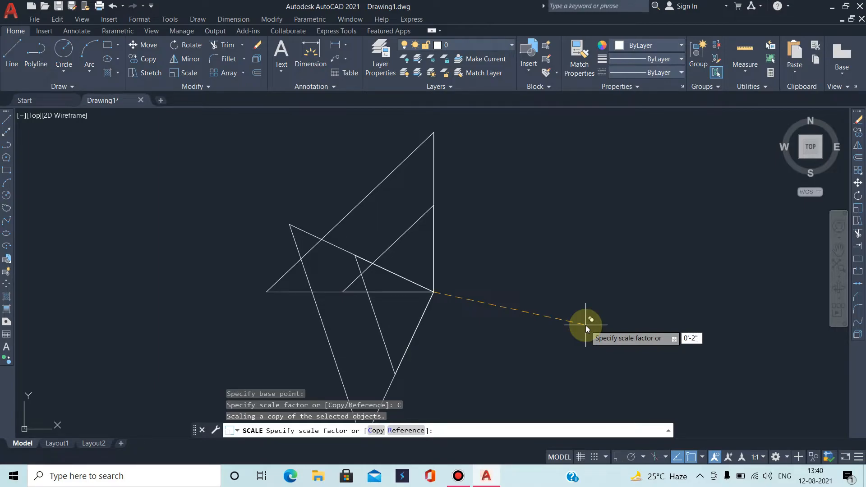
pyautogui.press('Return')
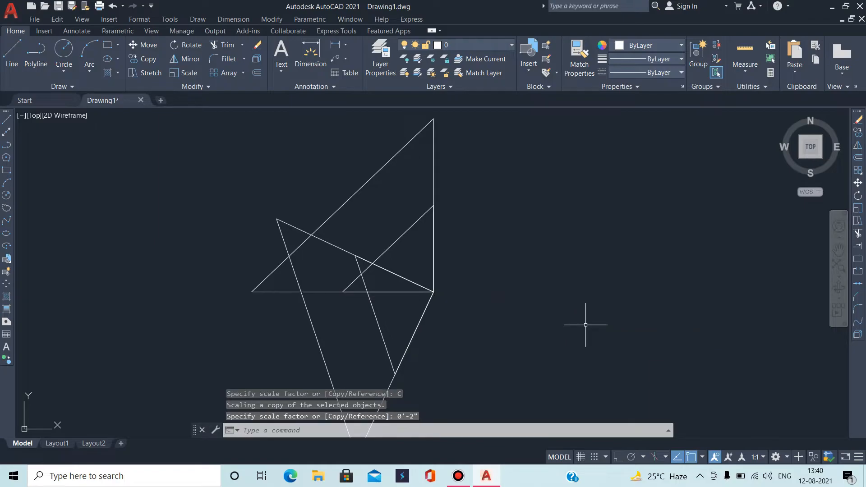
# Use Scale with the Copy option to add a reduced copy of all the triangles about their shared corner
pyautogui.scroll(-4, 436, 312)
pyautogui.scroll(2, 436, 311)
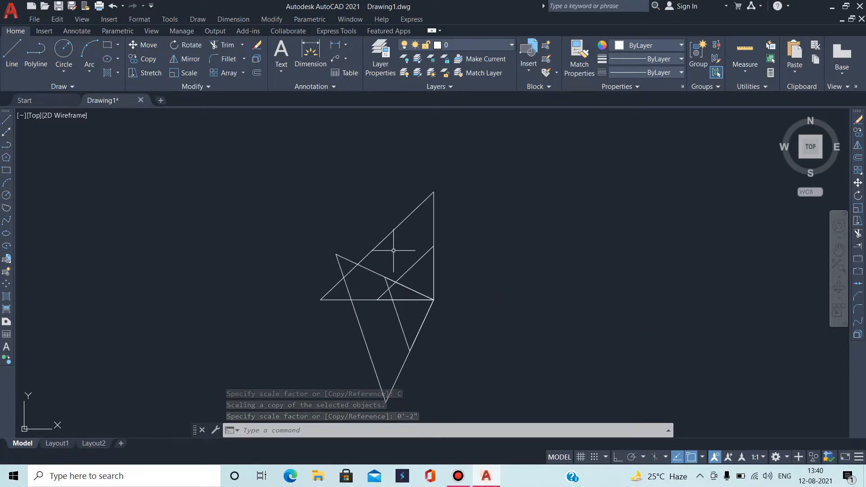
pyautogui.click(273, 174)
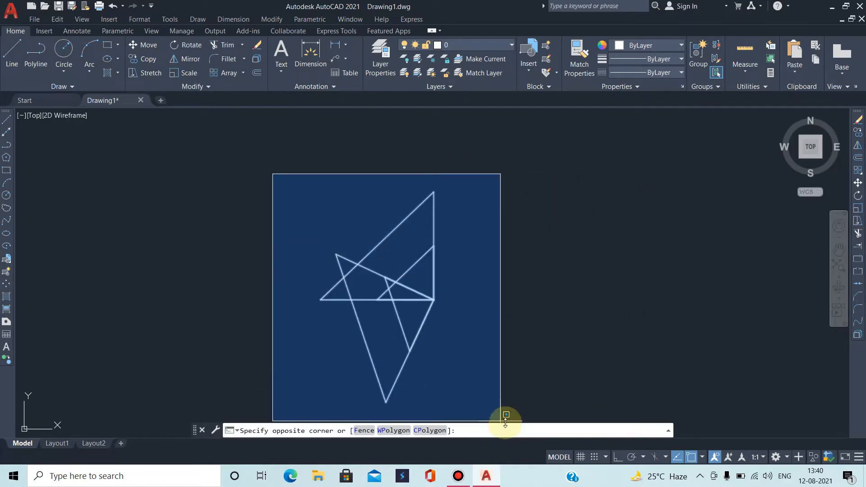
pyautogui.click(509, 409)
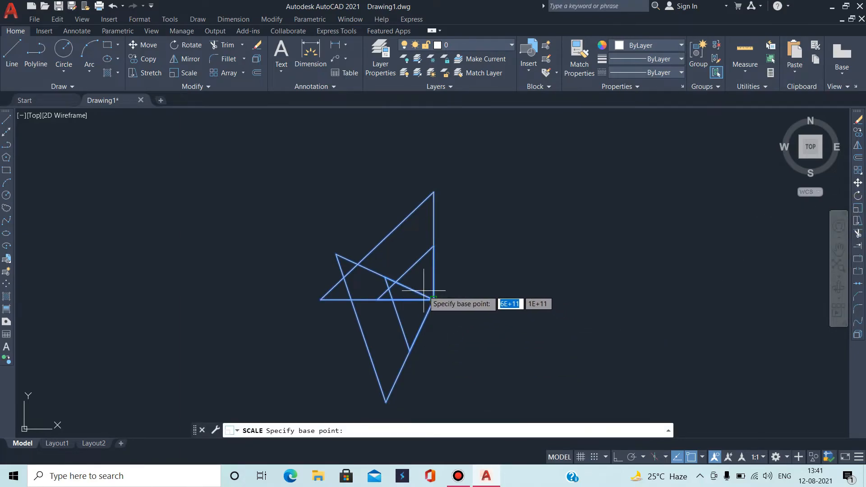
pyautogui.click(434, 300)
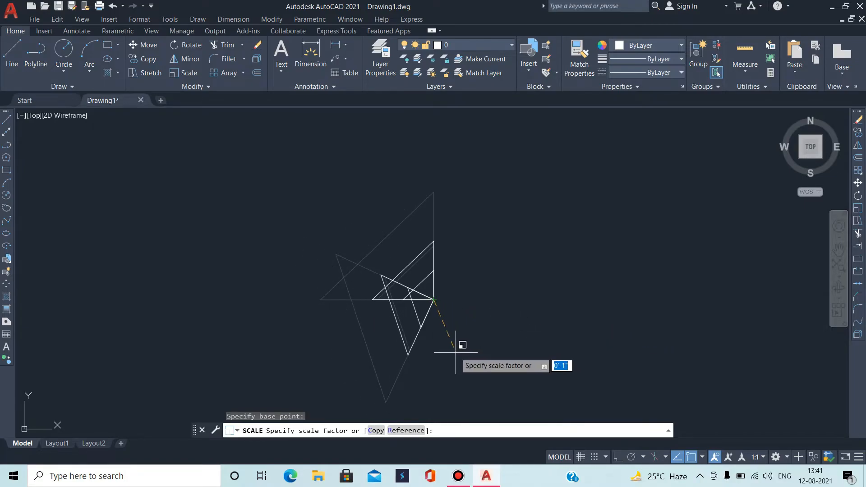
pyautogui.click(376, 432)
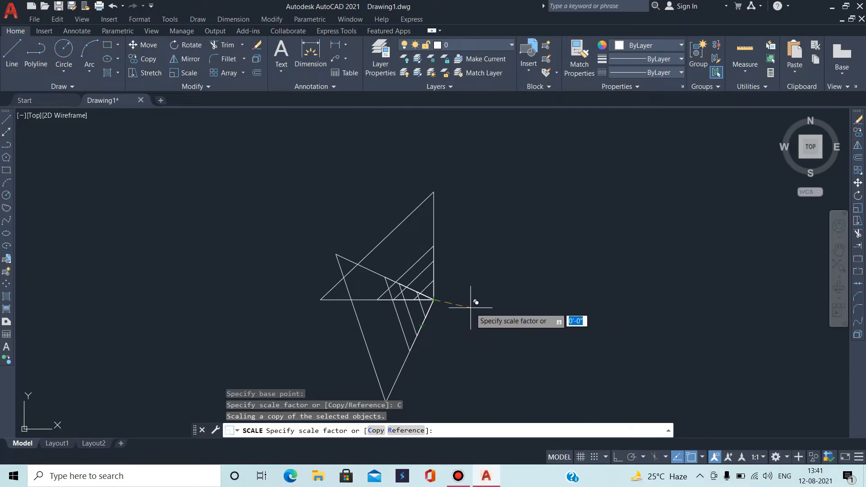
pyautogui.press('Return')
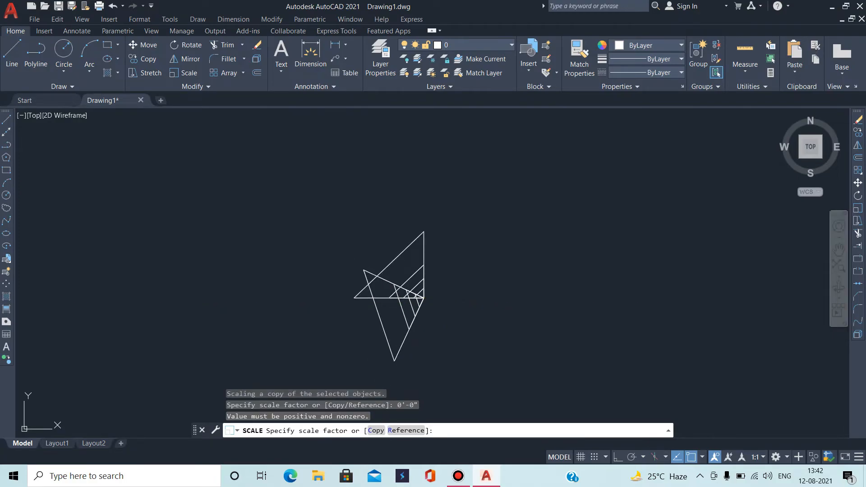
pyautogui.scroll(3, 442, 324)
pyautogui.scroll(-1, 438, 319)
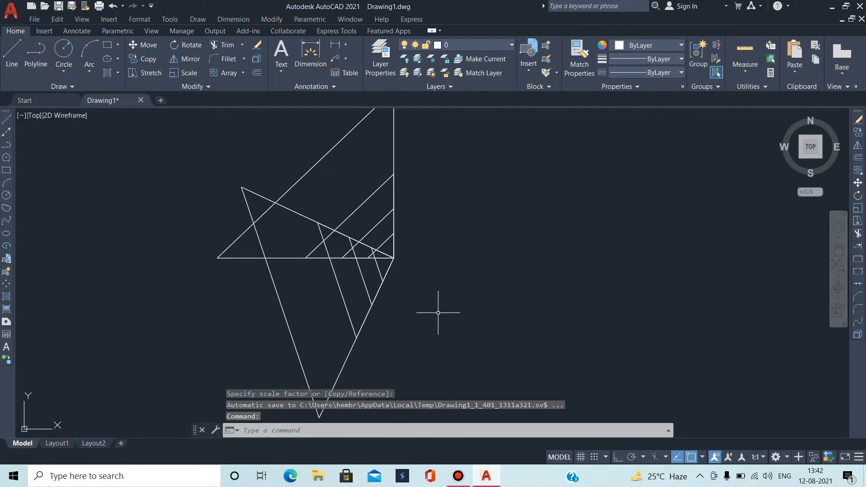
pyautogui.scroll(-2, 402, 294)
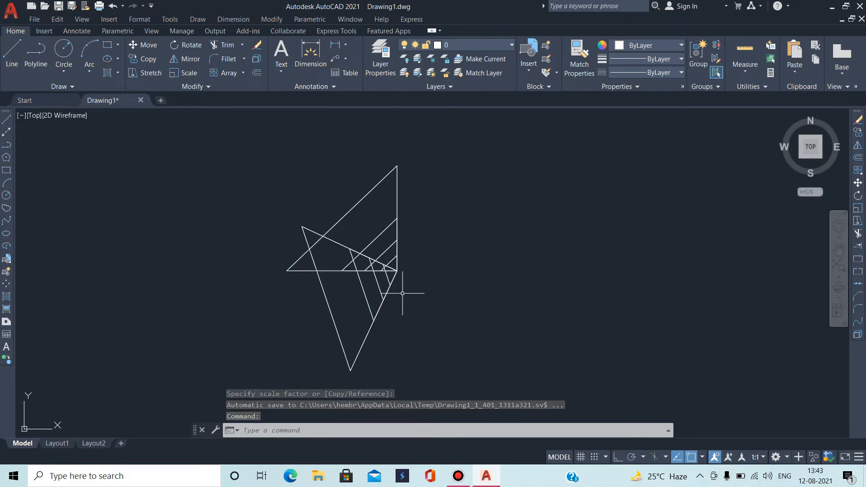
pyautogui.press('Escape')
pyautogui.press('Escape')
pyautogui.press('Escape')
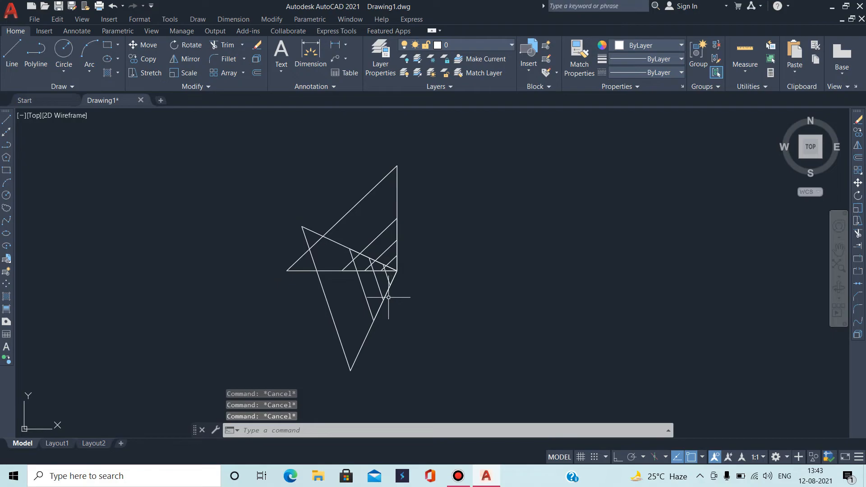
pyautogui.scroll(-4, 401, 296)
pyautogui.scroll(2, 408, 247)
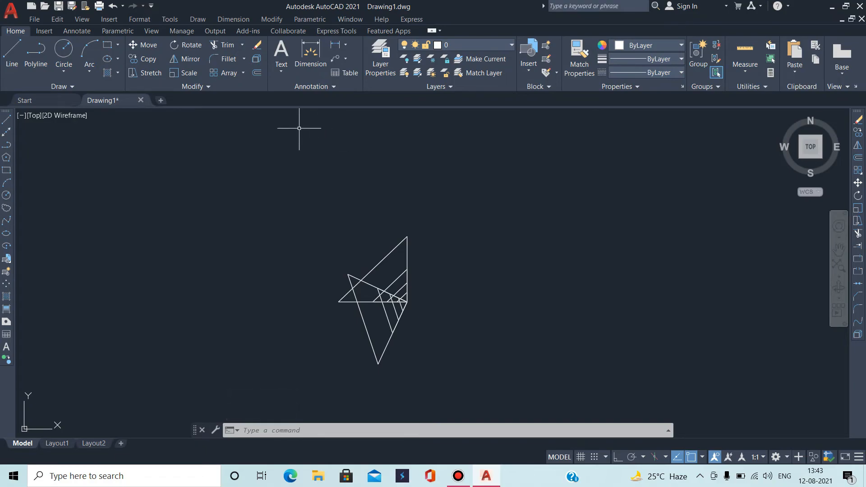